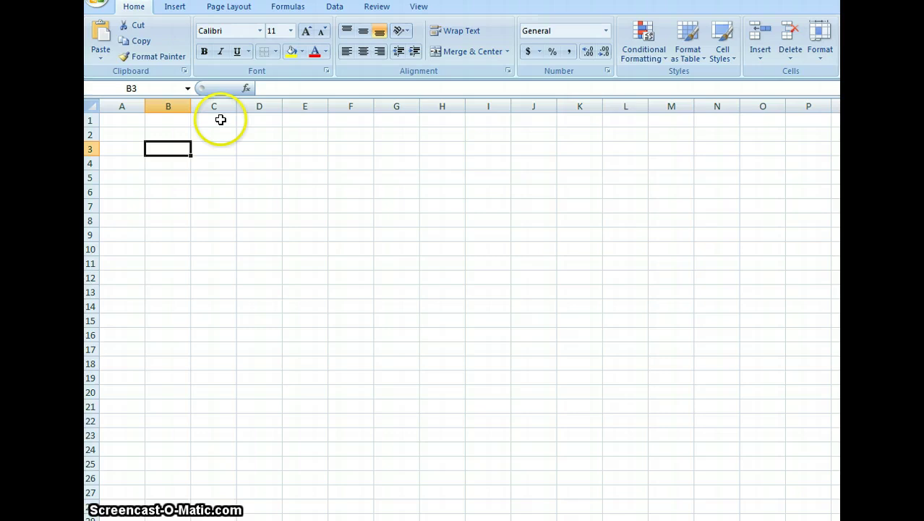
Open the Insert Shapes gallery to display the flowchart symbols
left_click(176, 7)
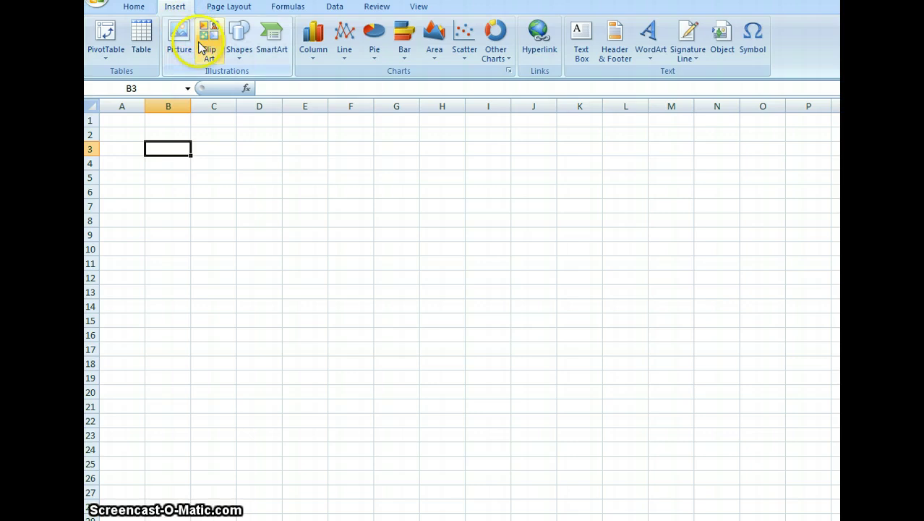
left_click(241, 65)
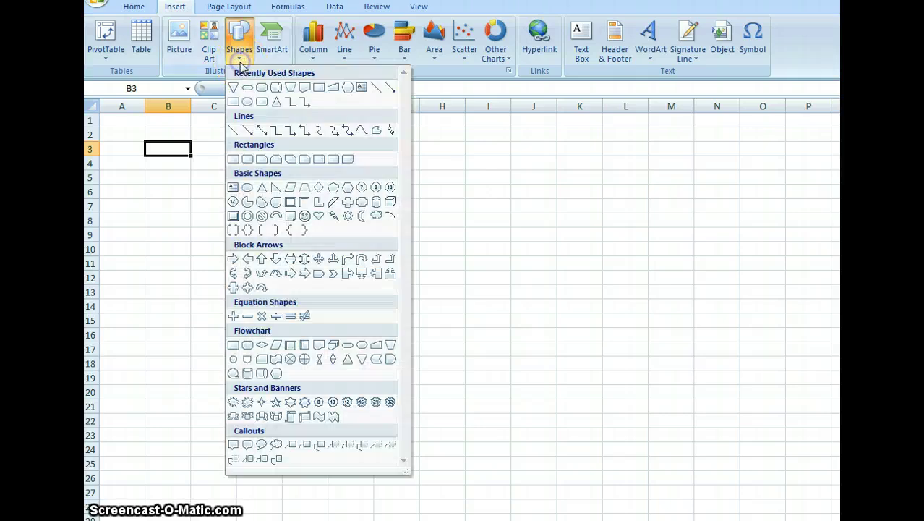
Draw a Flowchart: Process rectangle over about B2–D9, styled white with a black outline
left_click(234, 346)
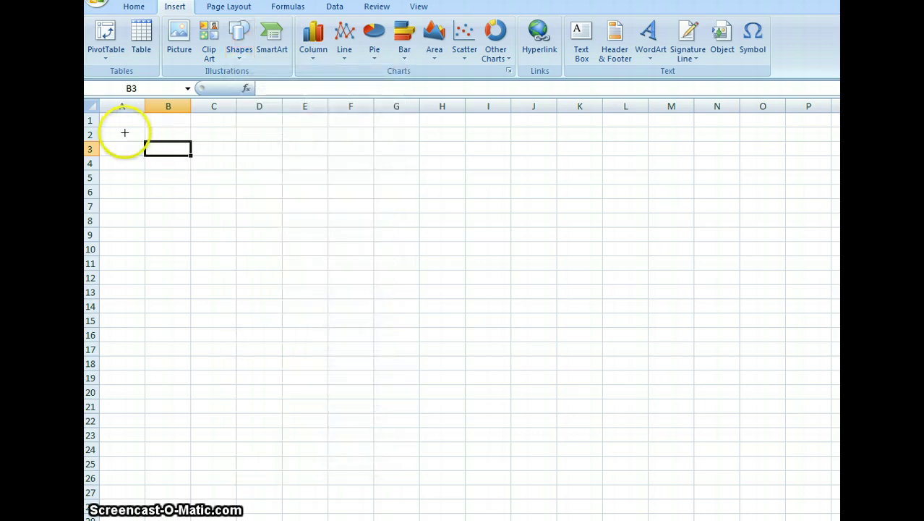
mouse_move(124, 133)
left_mouse_down()
mouse_move(167, 171)
mouse_move(290, 231)
left_mouse_up()
left_click(286, 214)
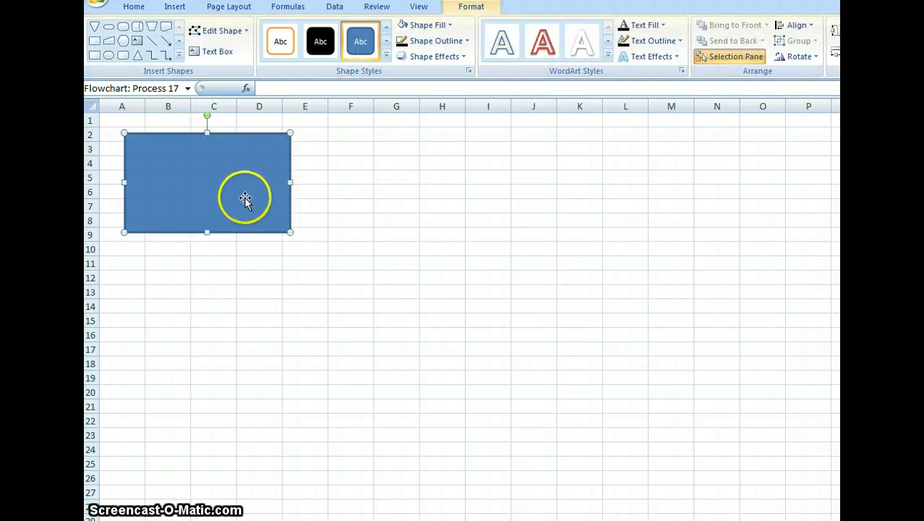
left_click(386, 27)
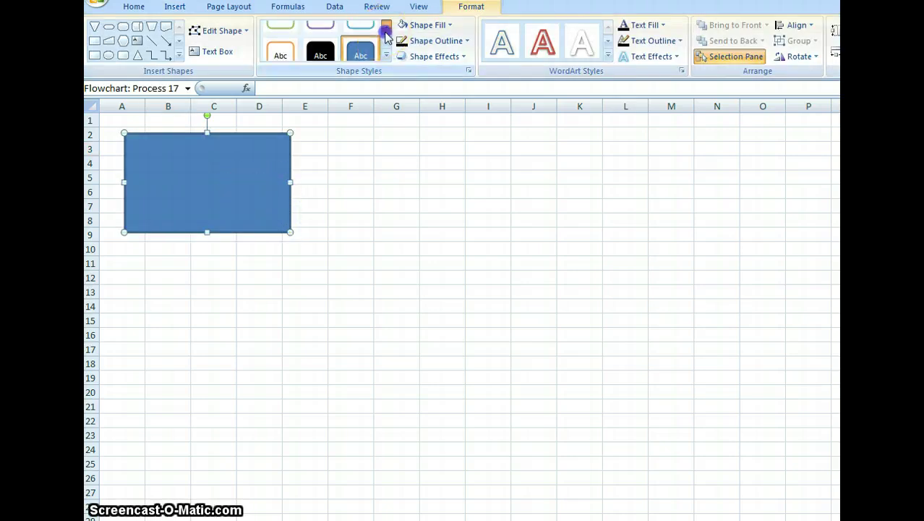
left_click(319, 41)
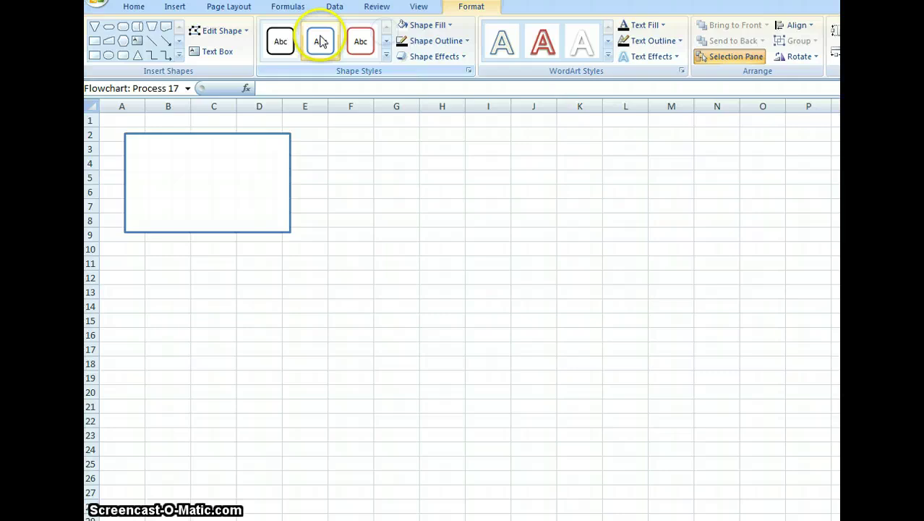
left_click(281, 42)
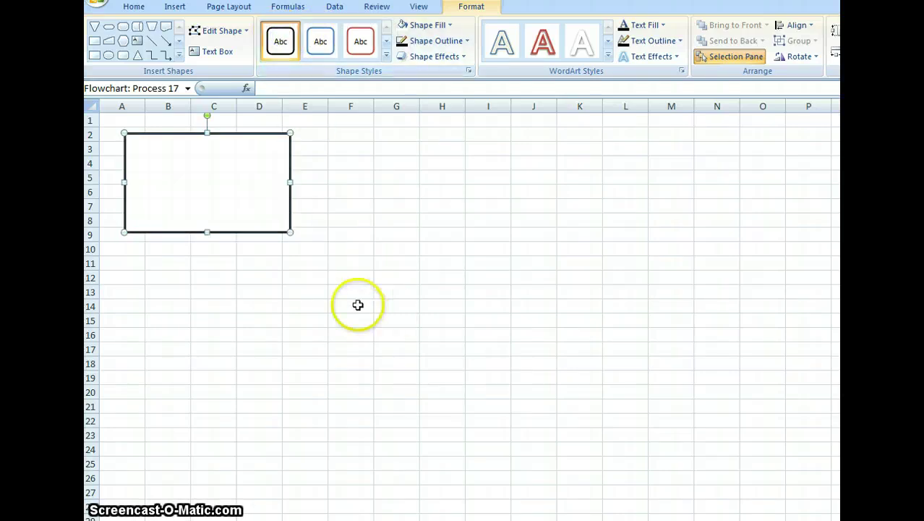
left_click(261, 276)
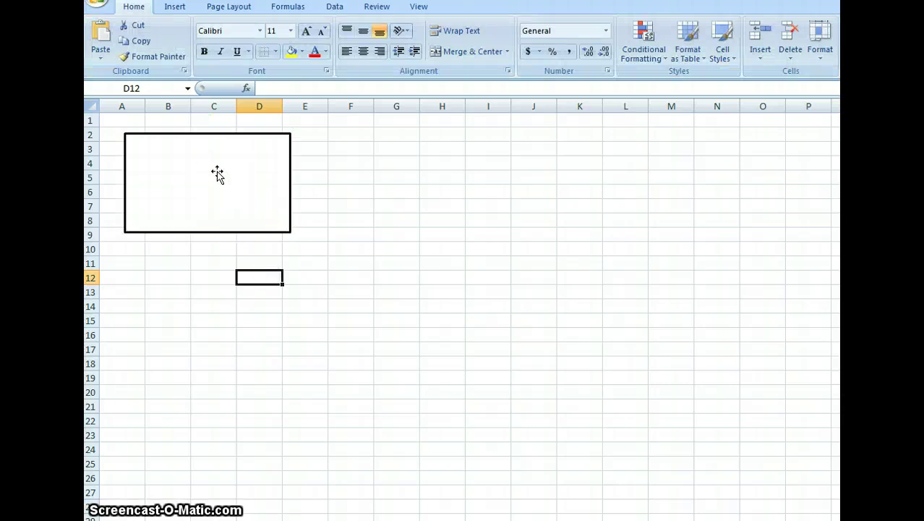
Enter 'Operating Departments' as the rectangle's text
right_click(217, 175)
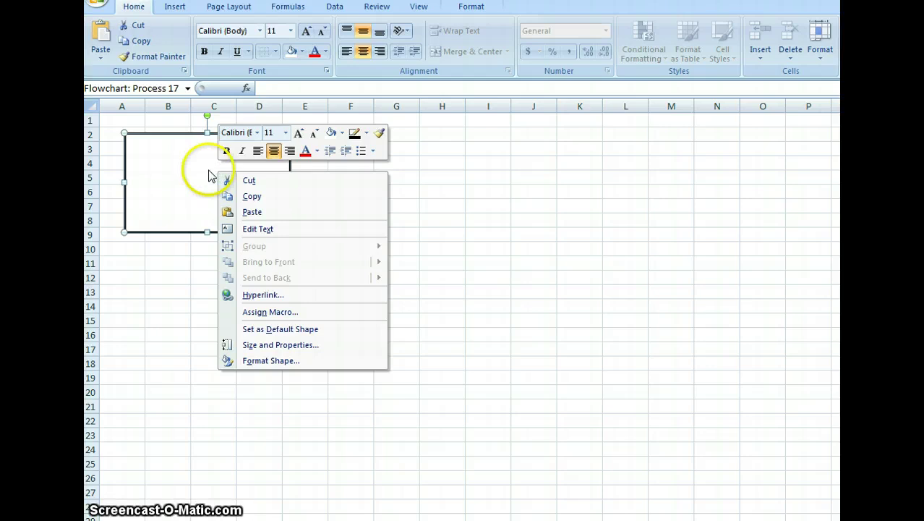
left_click(271, 230)
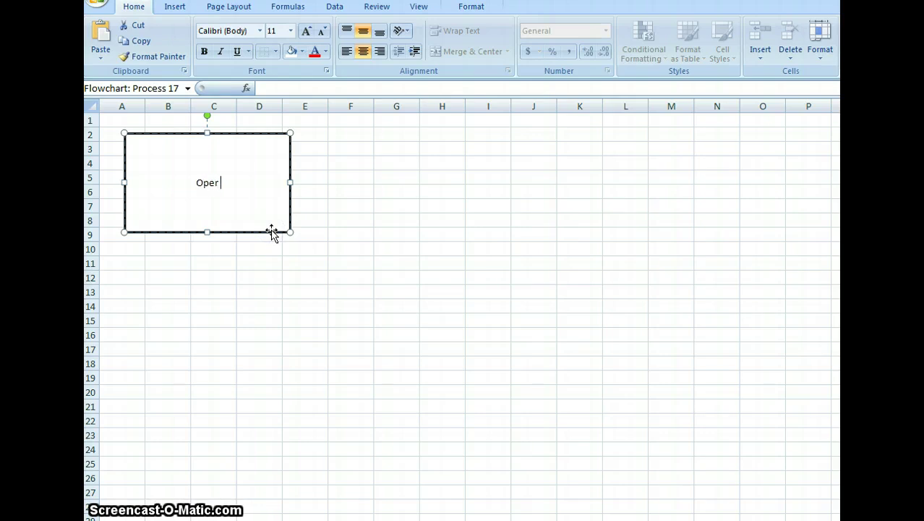
type("Operating Departments")
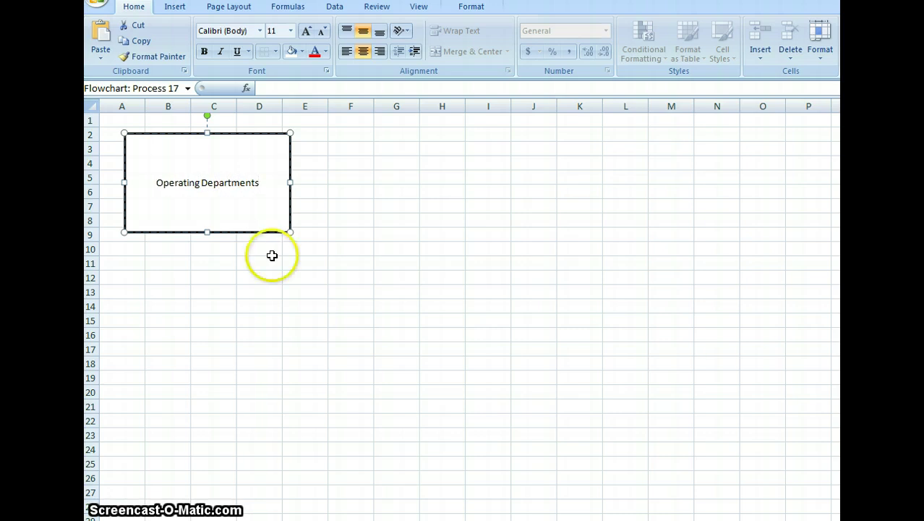
left_click(273, 263)
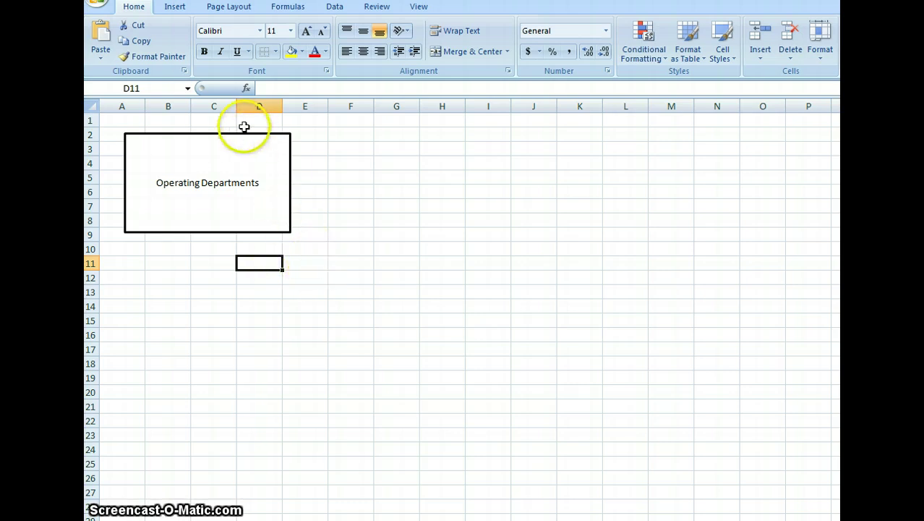
Draw a Flowchart: Connector circle across columns E–F, rows 12–19, white with a black outline
left_click(174, 11)
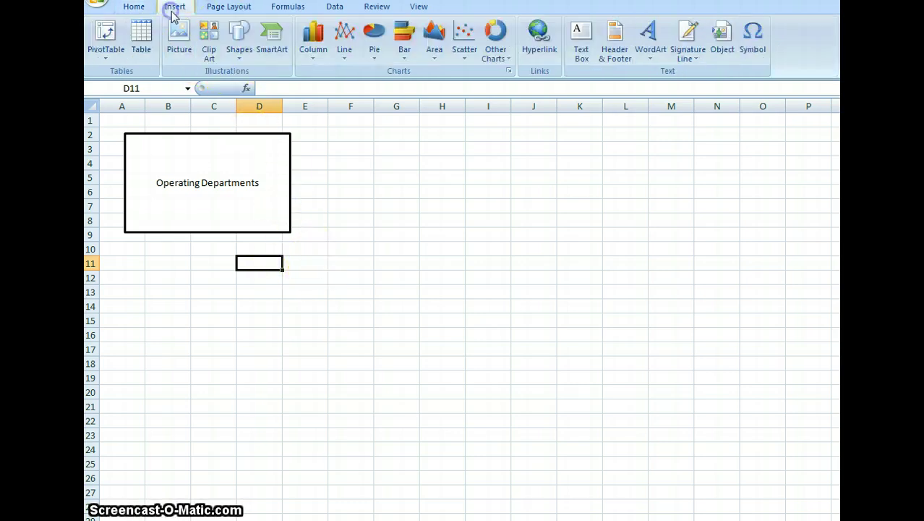
left_click(237, 58)
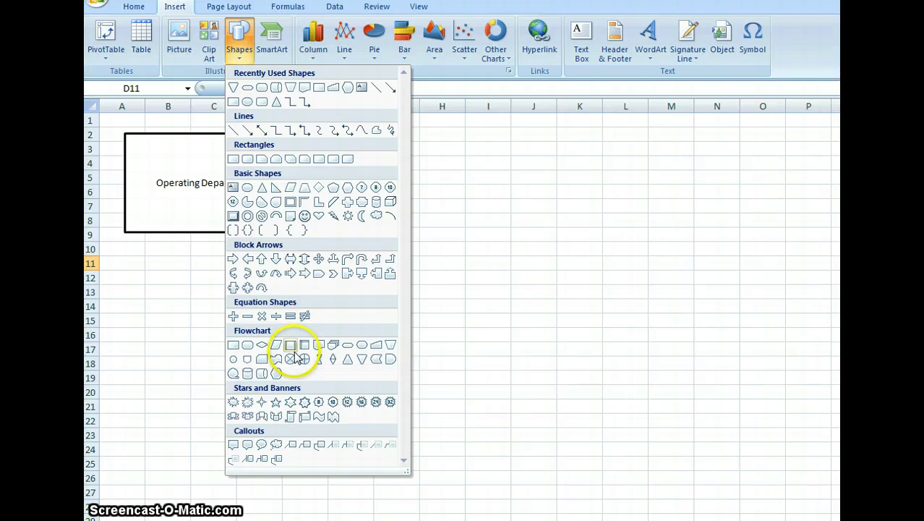
left_click(232, 359)
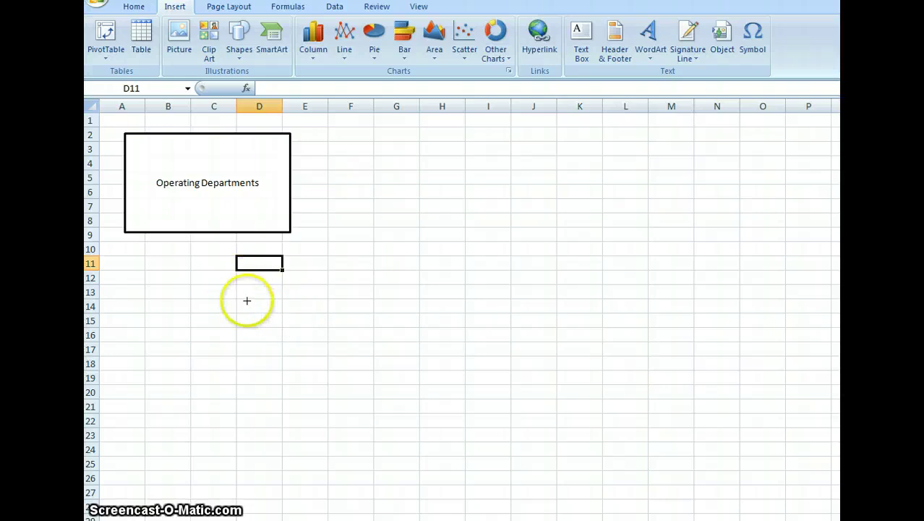
left_click_drag(282, 284, 377, 382)
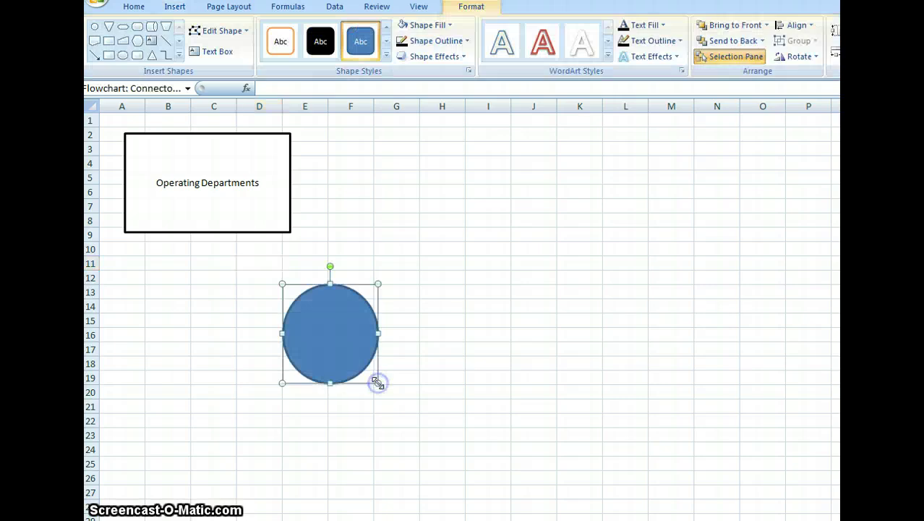
left_click(387, 25)
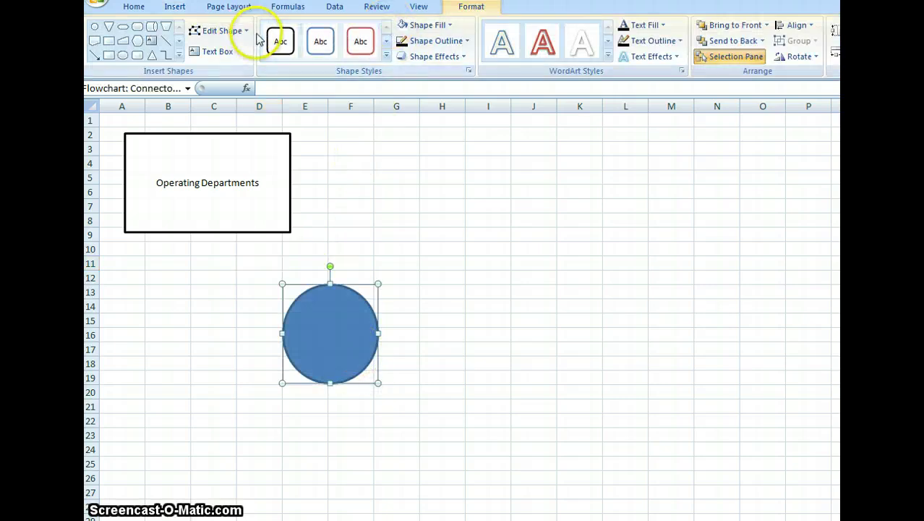
left_click(279, 42)
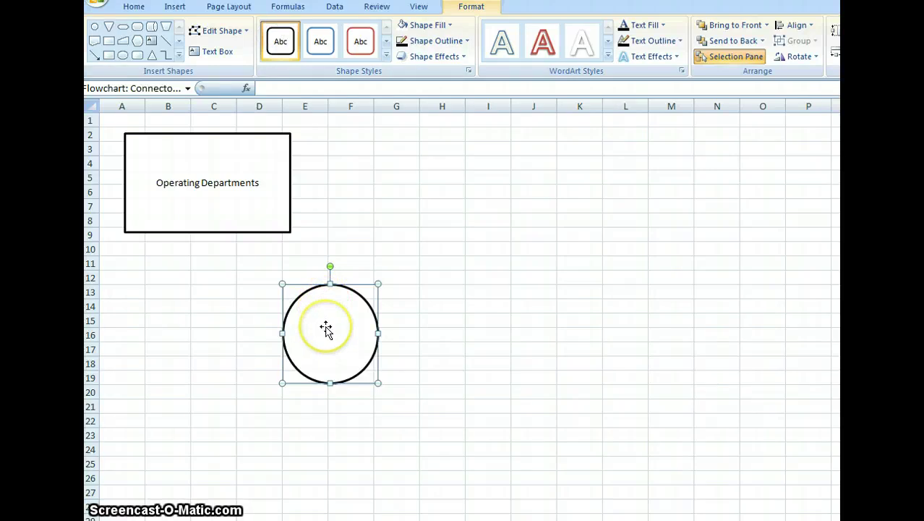
Type 'Process', 'Flowchart' and 'Spreadsheet' on separate lines inside the circle
right_click(326, 329)
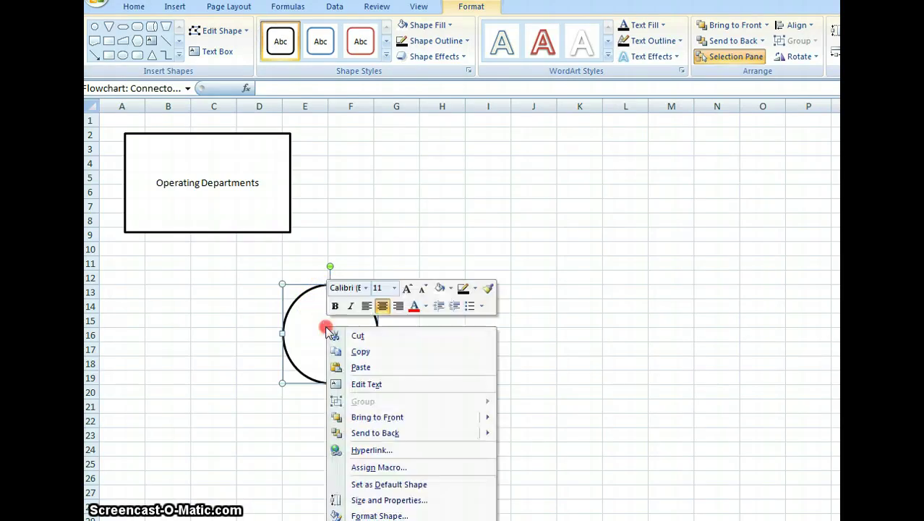
left_click(365, 383)
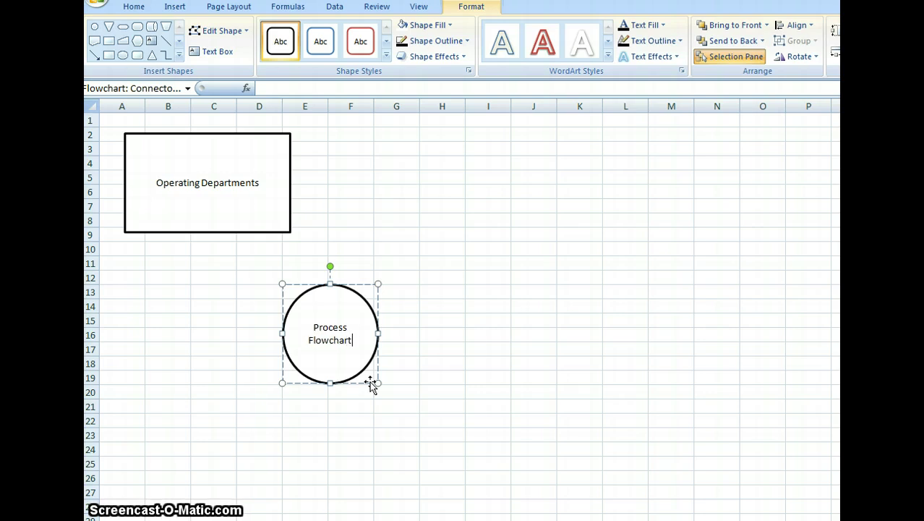
key("Return")
type("Spread")
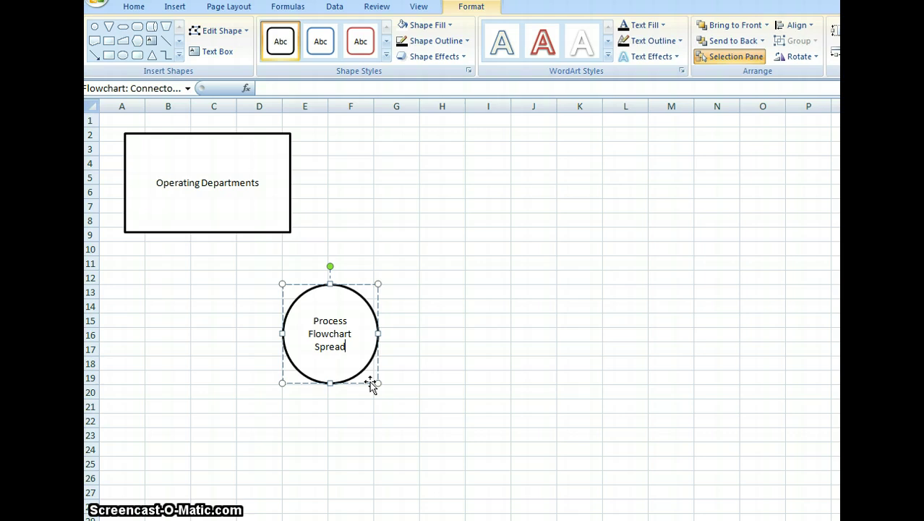
type("sheet")
left_click(357, 432)
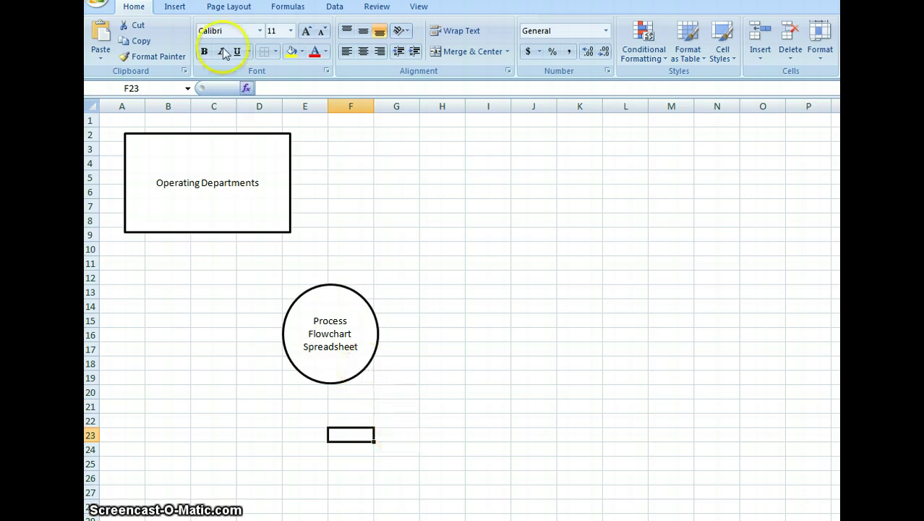
Draw a Flowchart: Document shape right of the rectangle and apply the outline-only style
left_click(175, 7)
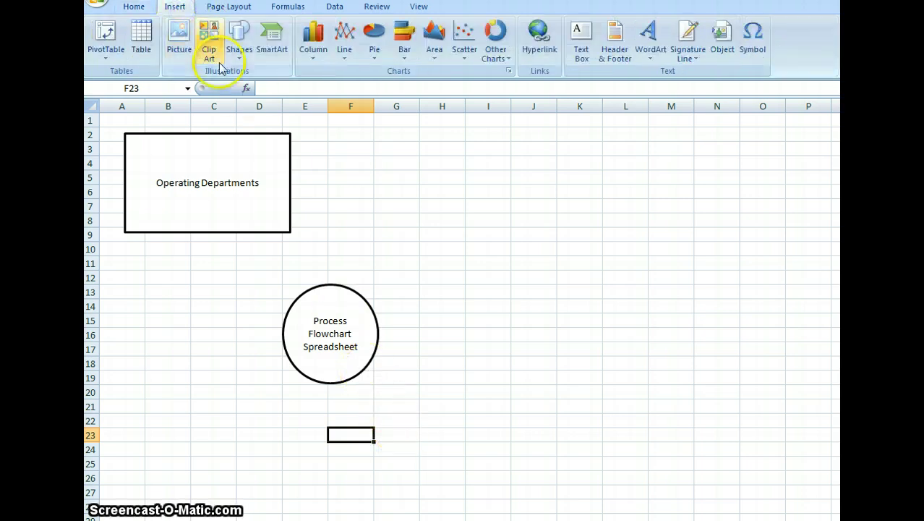
left_click(239, 51)
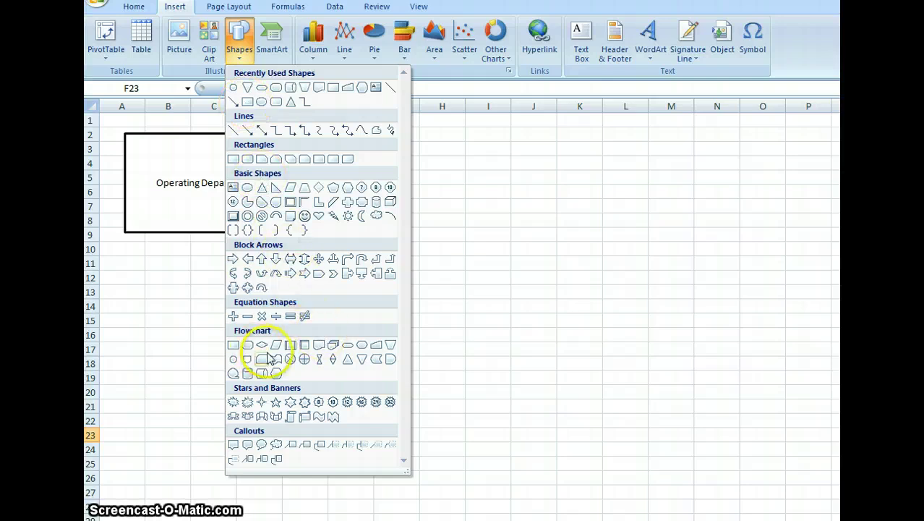
left_click(320, 347)
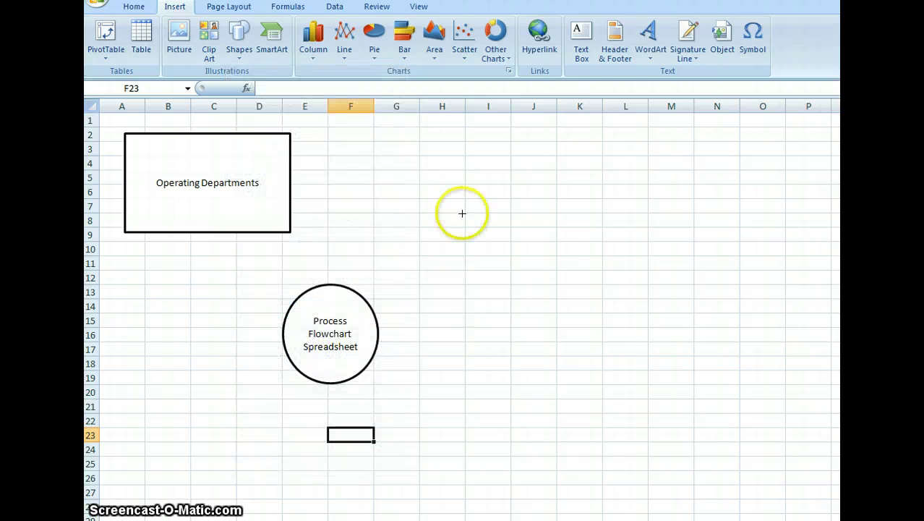
left_click_drag(462, 213, 598, 301)
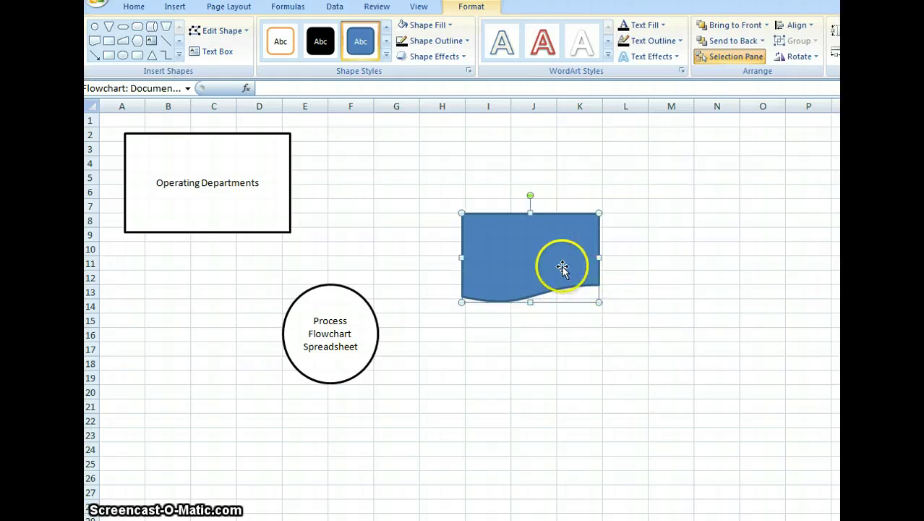
right_click(556, 263)
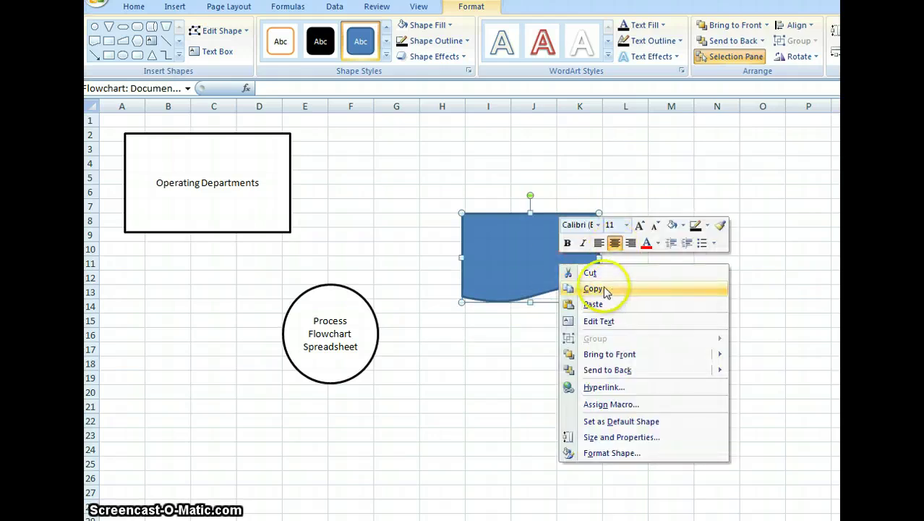
left_click(386, 26)
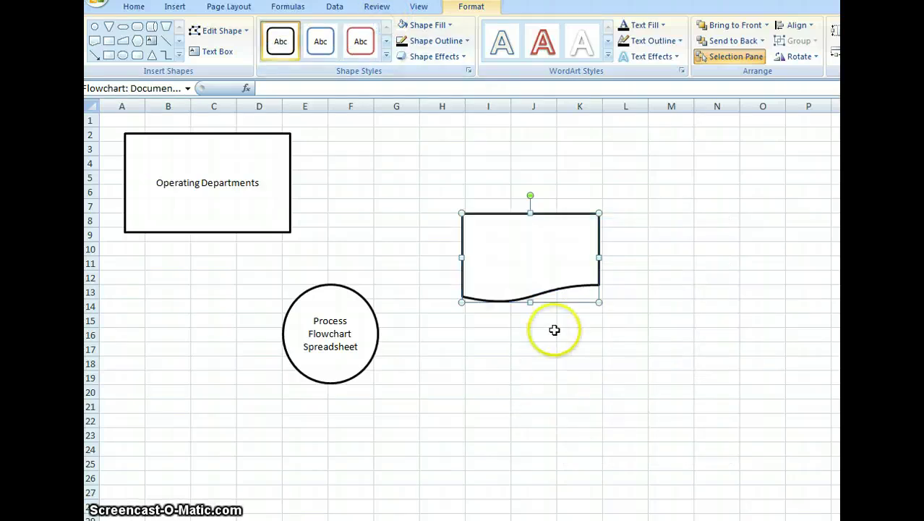
Enter the word 'Document' as the wavy Document shape's text
right_click(525, 256)
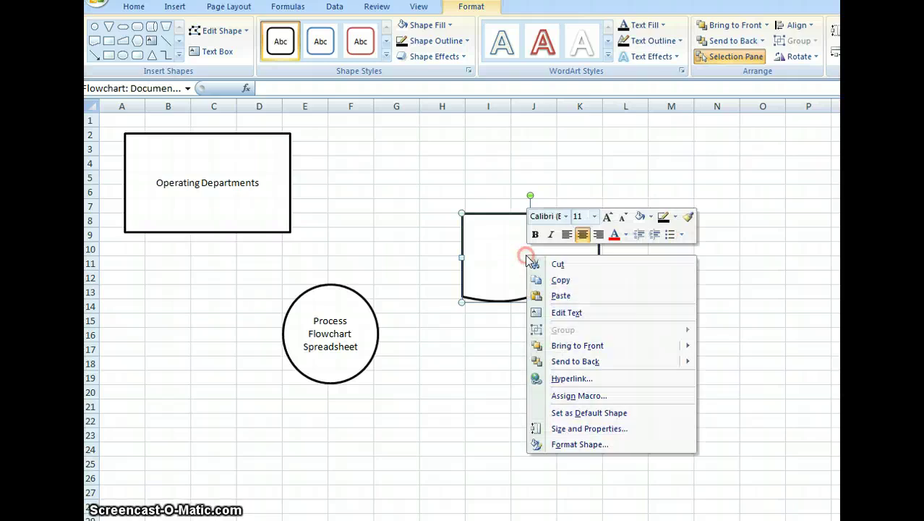
left_click(558, 312)
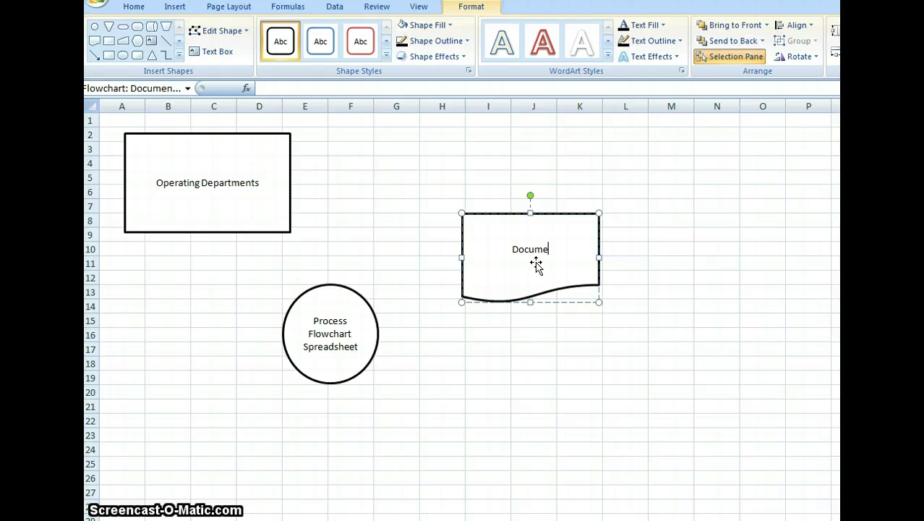
left_click(539, 334)
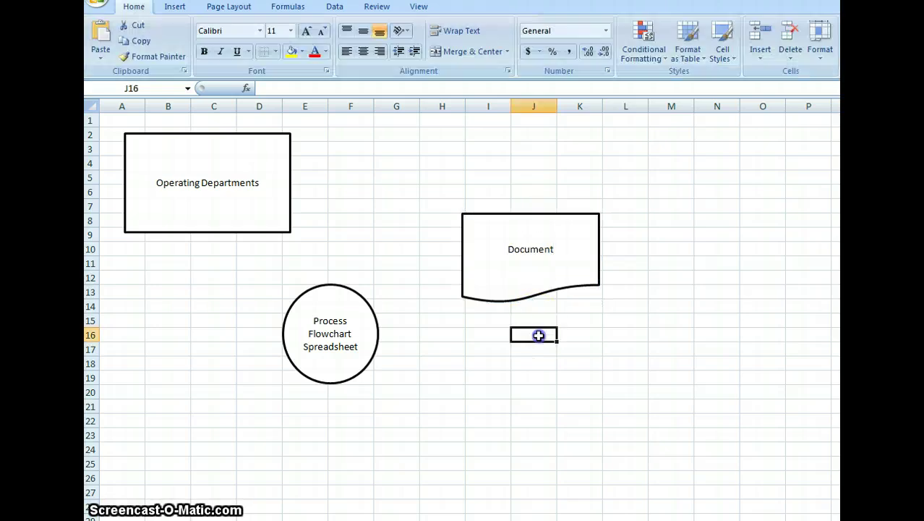
left_click(542, 247)
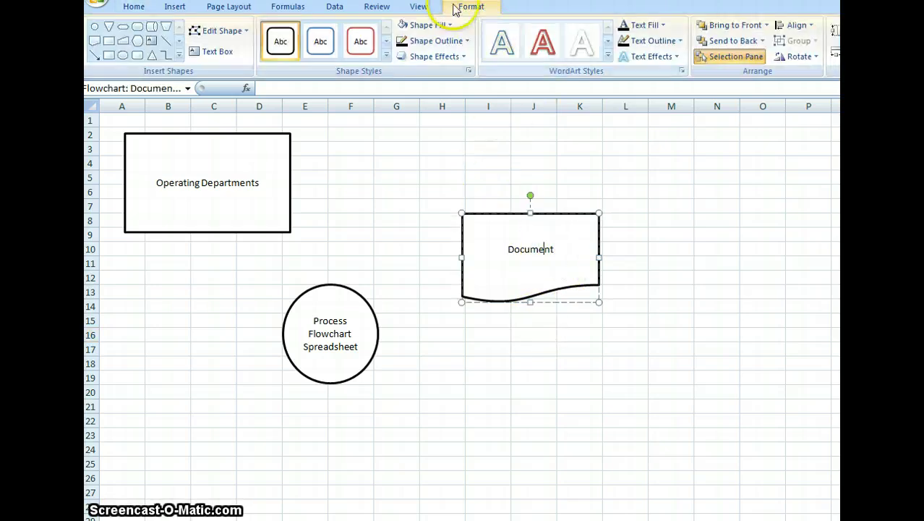
Apply an Outer shadow effect to the Document shape
left_click(463, 56)
mouse_move(463, 117)
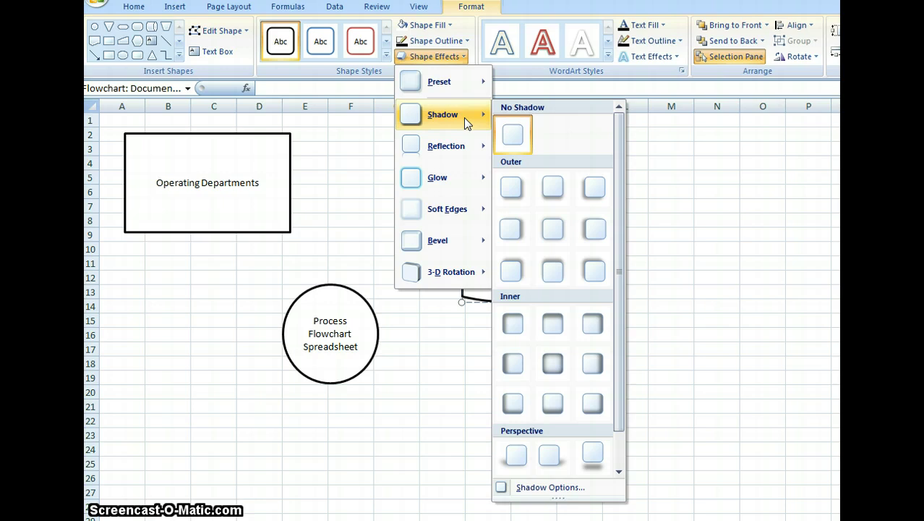
left_click(578, 245)
left_click(644, 334)
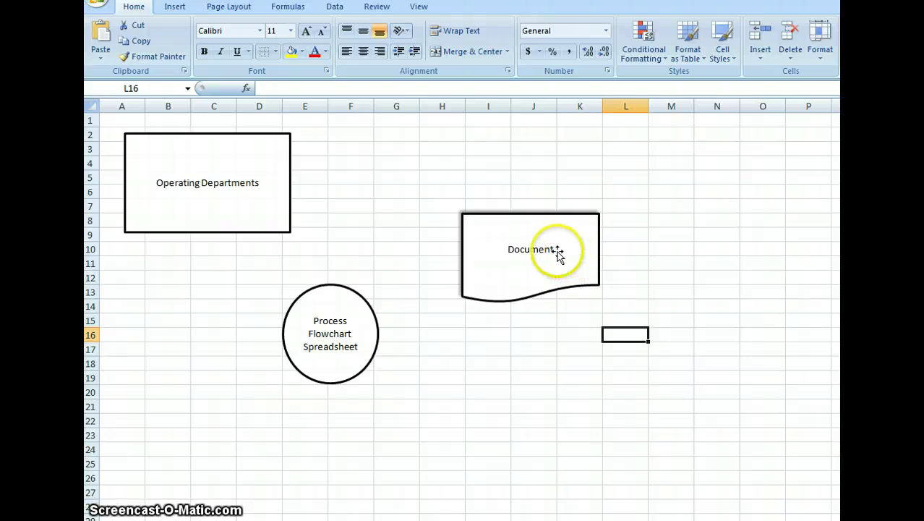
Change the Document shape's outline colour to standard red
double_click(511, 261)
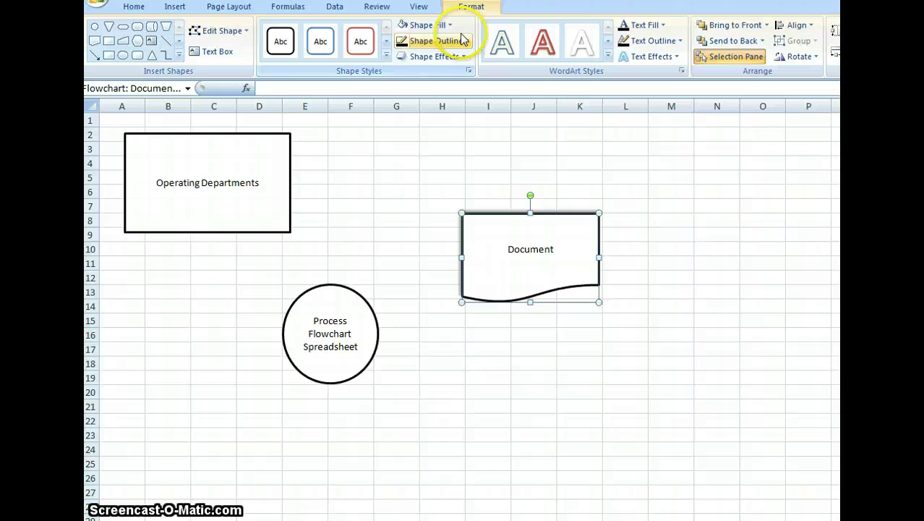
left_click(463, 42)
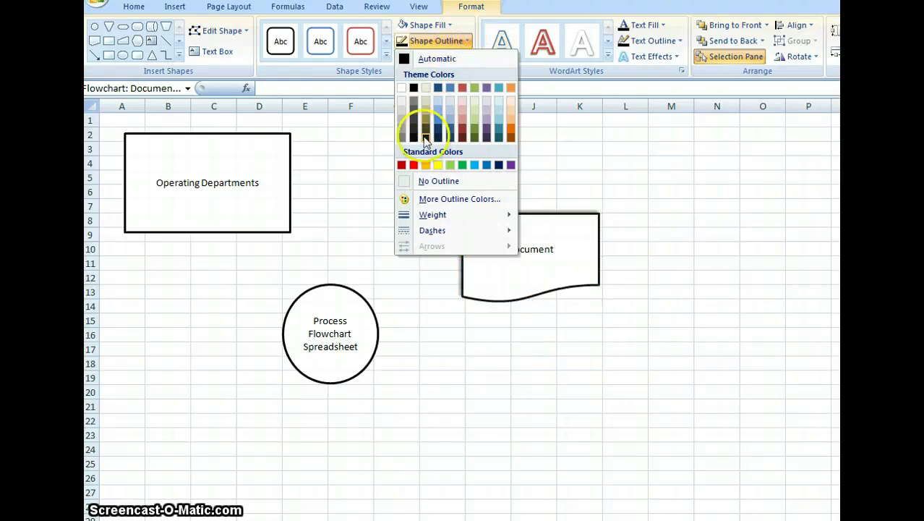
left_click(414, 166)
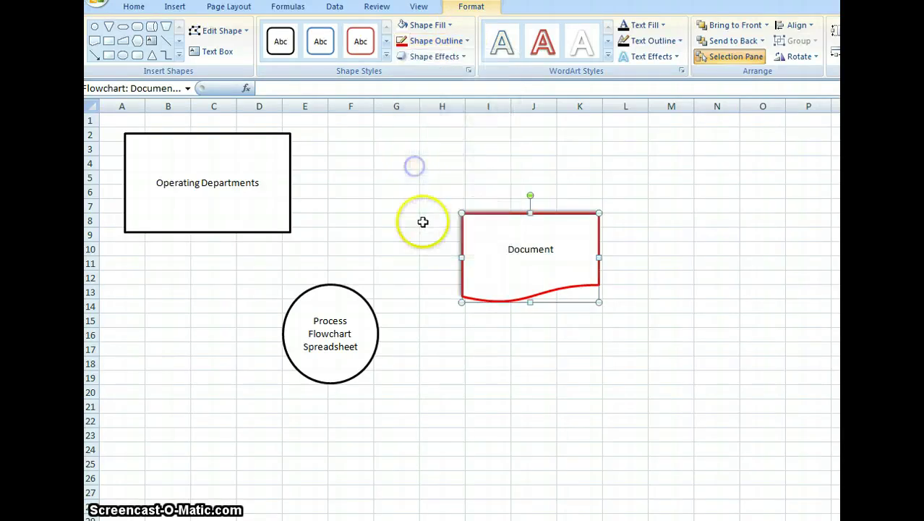
left_click(491, 320)
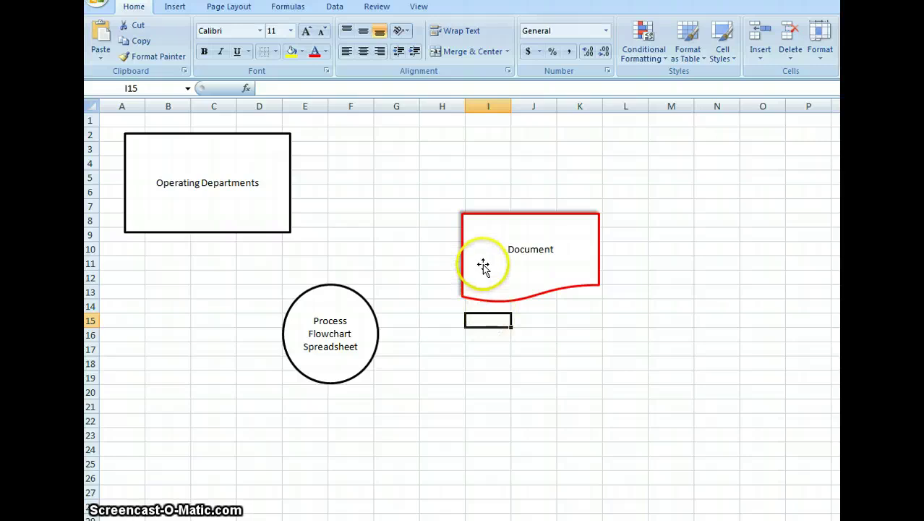
left_click(537, 250)
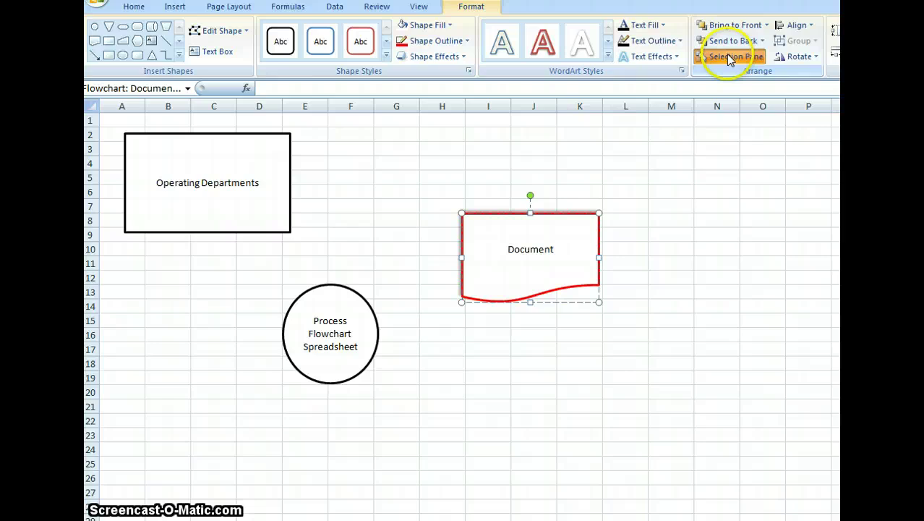
left_click(730, 57)
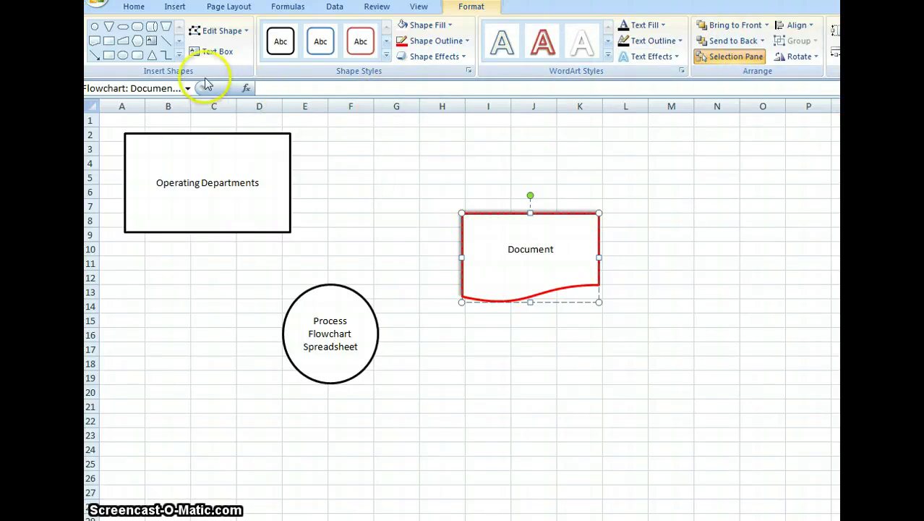
Draw a straight arrow from the Operating Departments rectangle's right edge to the Document shape
left_click(291, 206)
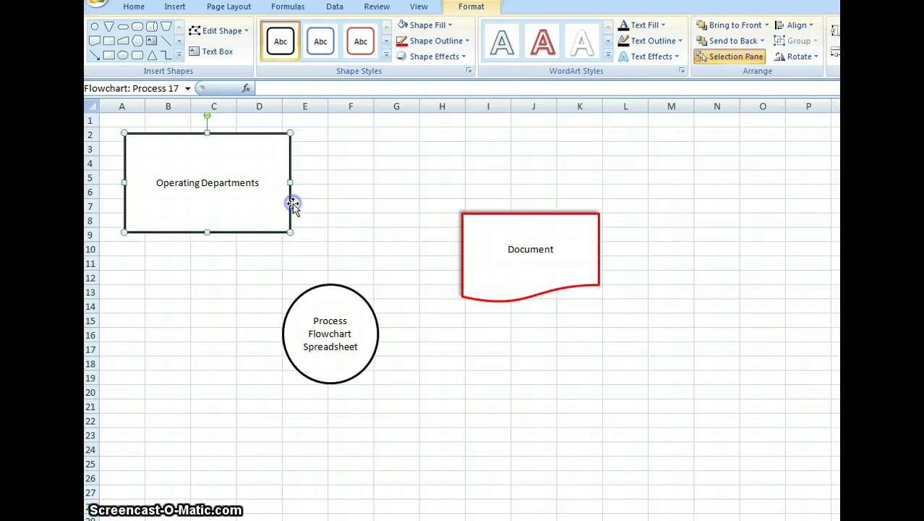
left_click(179, 45)
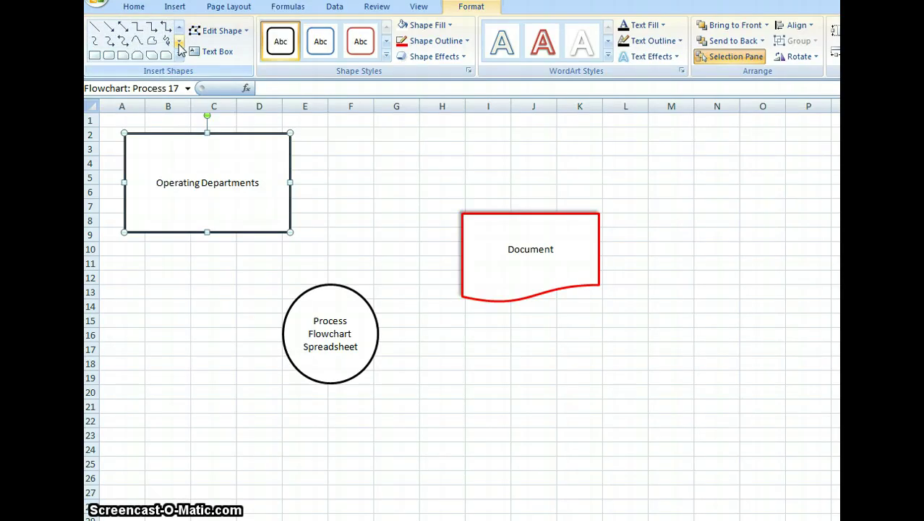
left_click(175, 6)
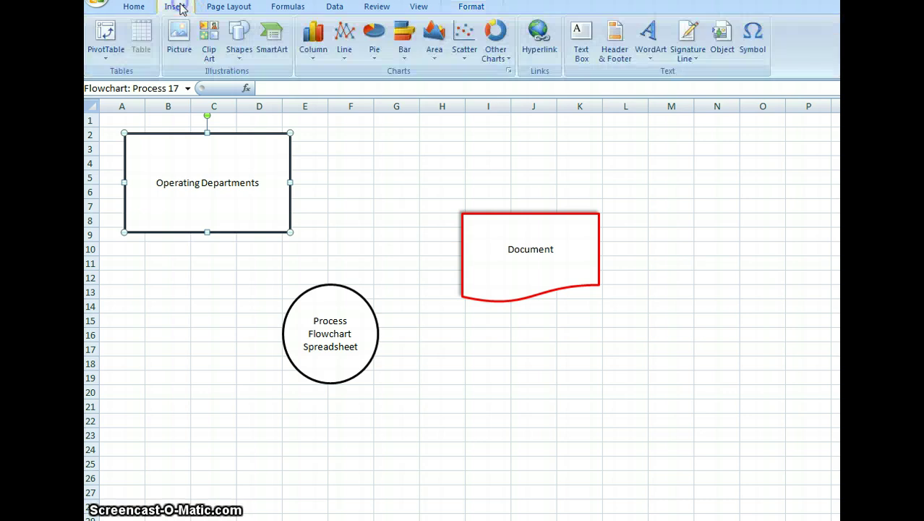
left_click(235, 60)
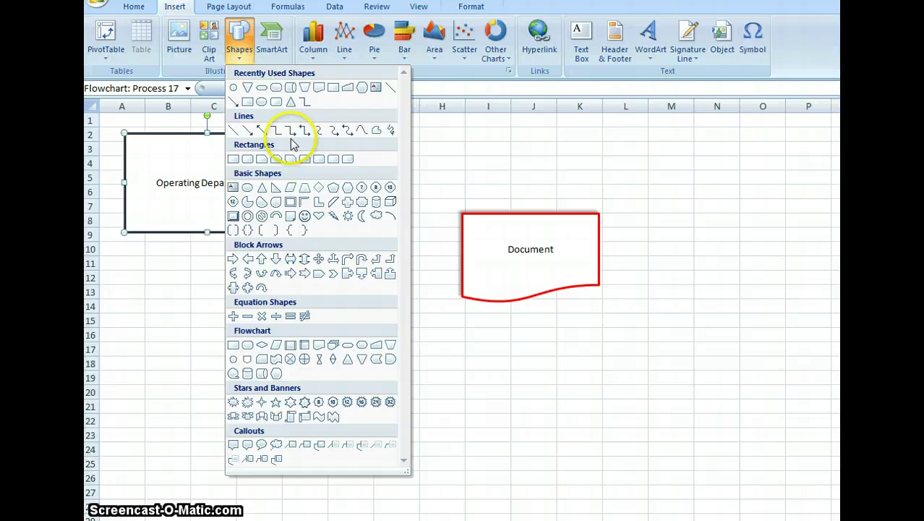
left_click(246, 130)
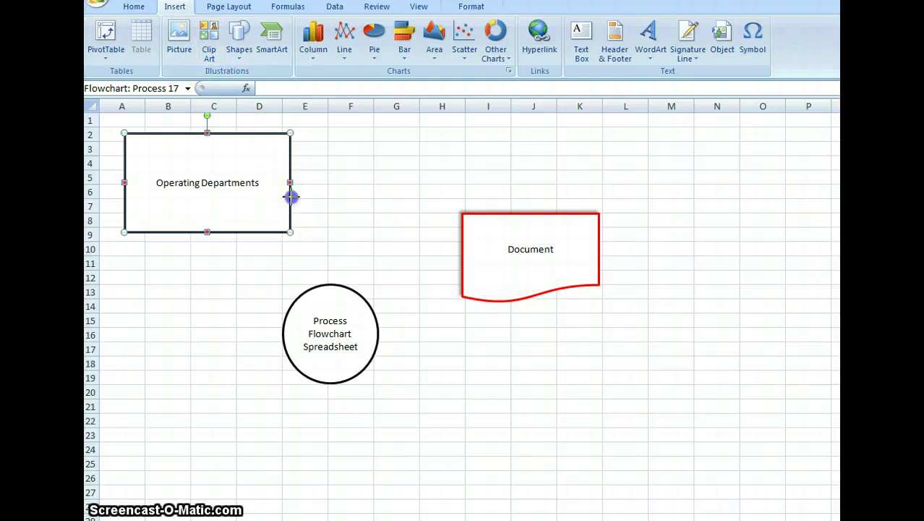
left_click_drag(290, 195, 458, 250)
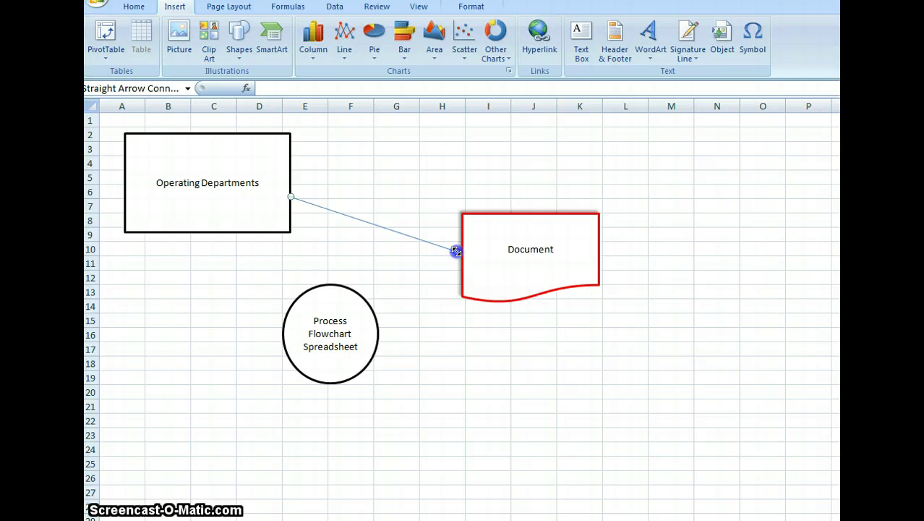
Style the arrow as a thick black line
left_click(282, 45)
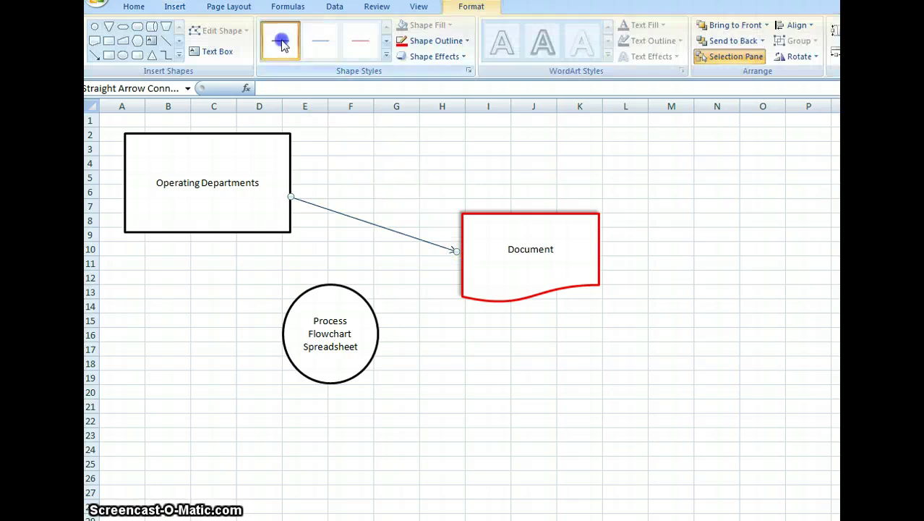
left_click(387, 42)
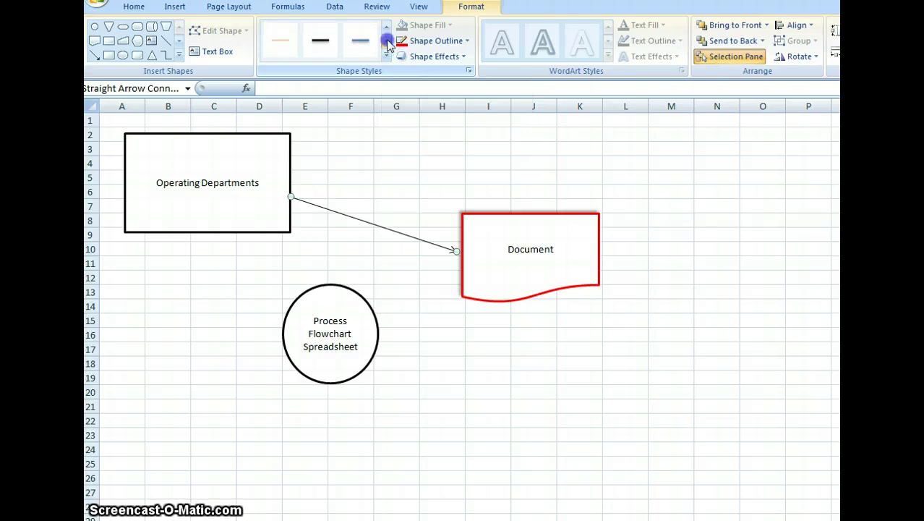
left_click(387, 41)
left_click(388, 35)
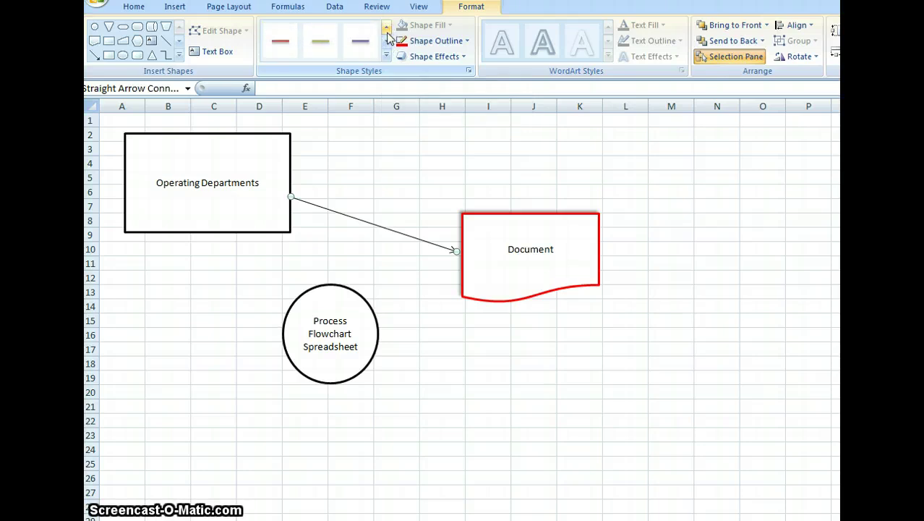
left_click(387, 35)
left_click(320, 42)
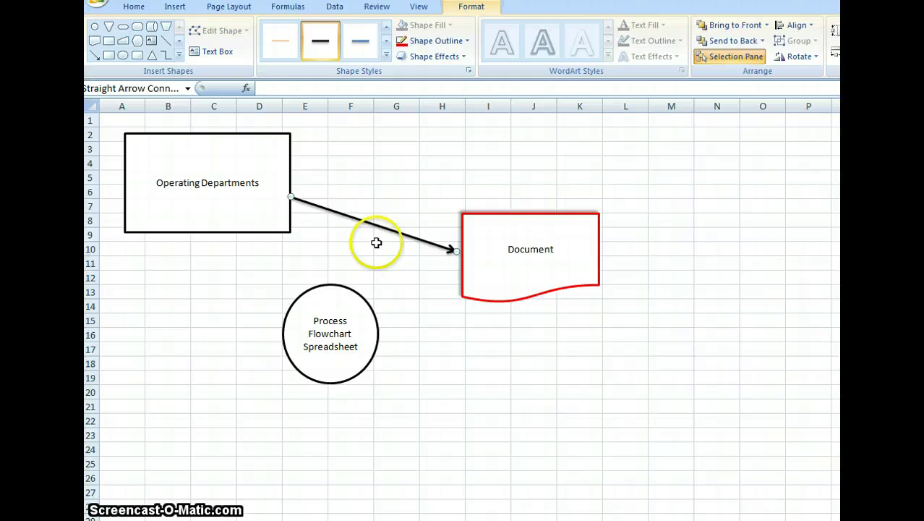
left_click(377, 244)
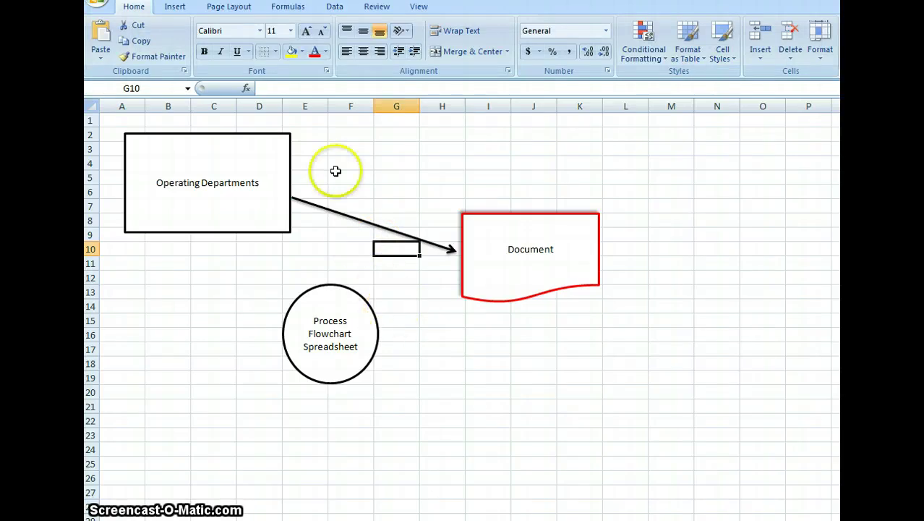
Draw a Curved Arrow Connector from the rectangle's bottom connection point down to the circle
left_click(172, 8)
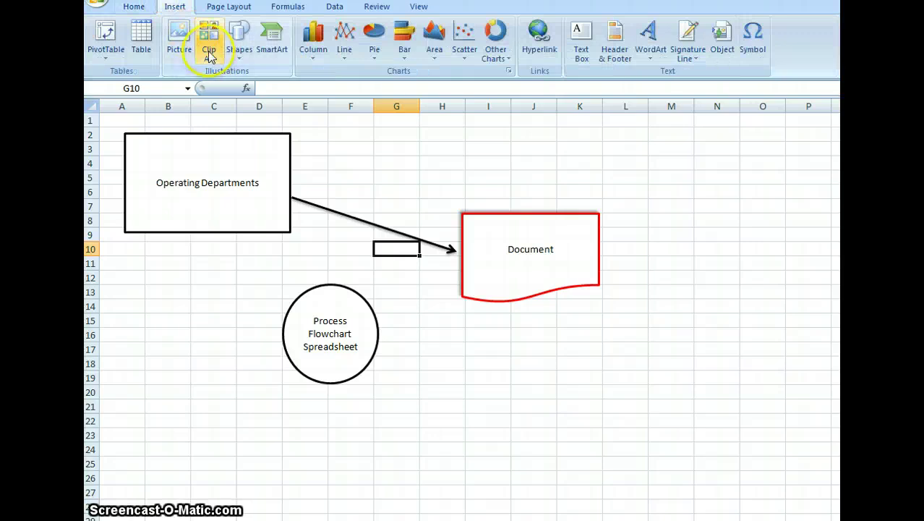
left_click(239, 44)
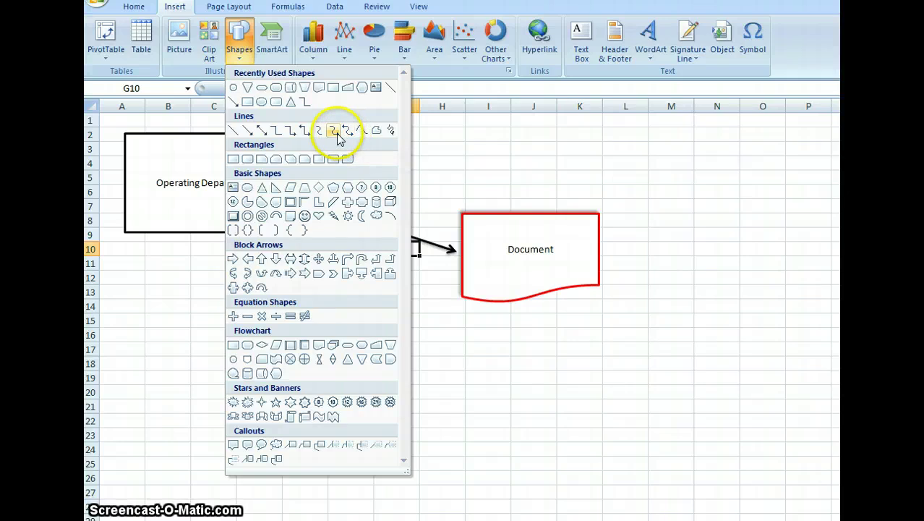
left_click(334, 132)
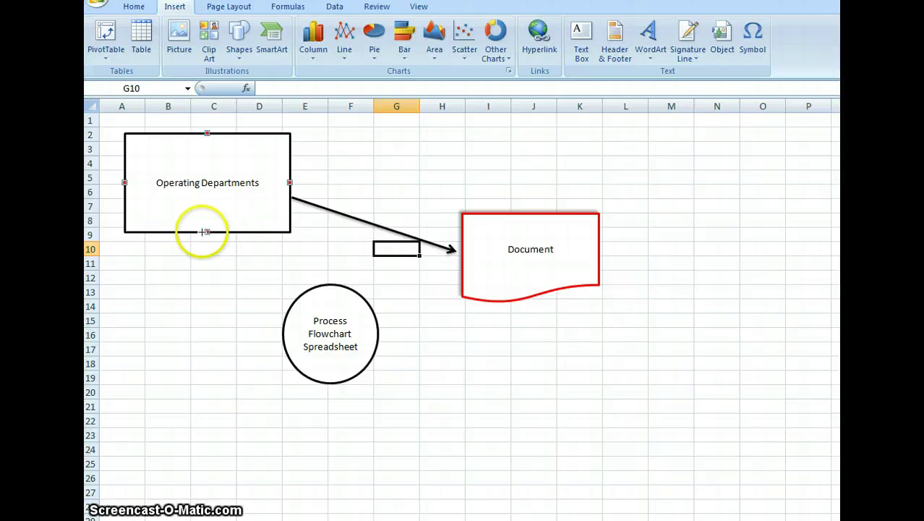
left_click_drag(206, 231, 207, 230)
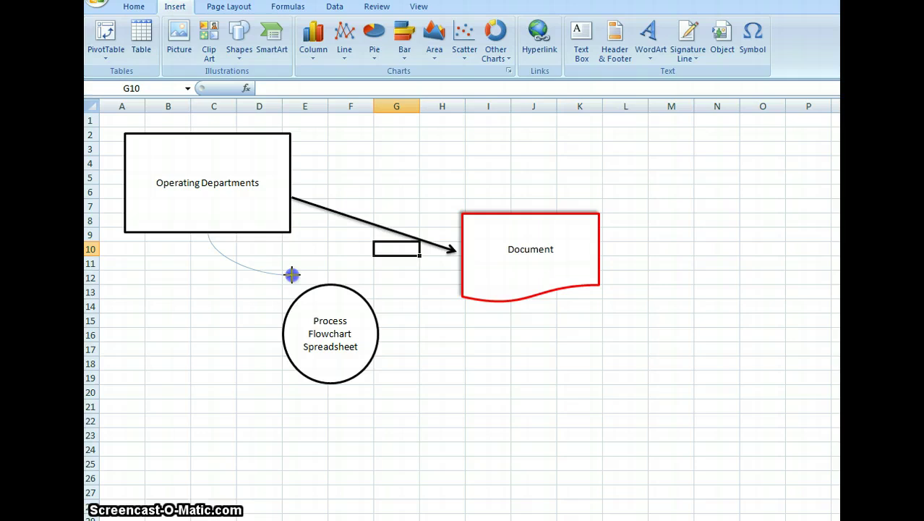
left_click_drag(291, 274, 298, 295)
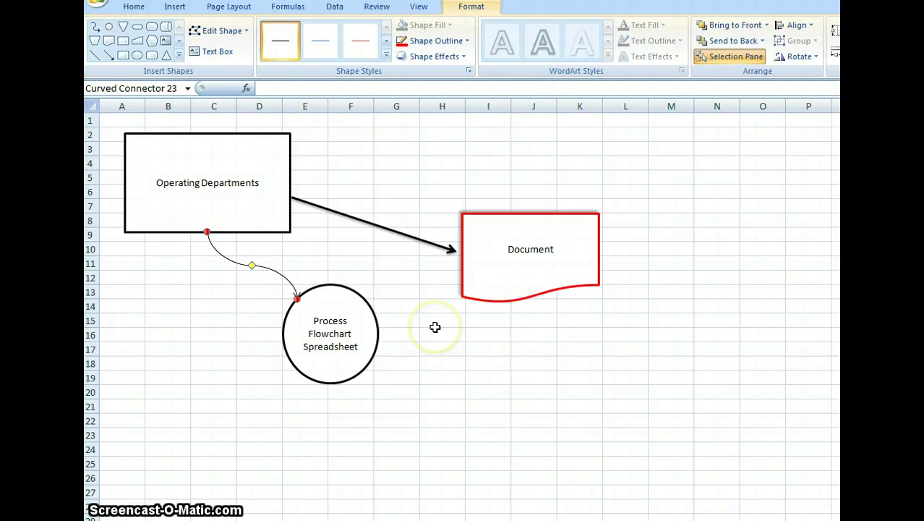
left_click_drag(435, 327, 435, 330)
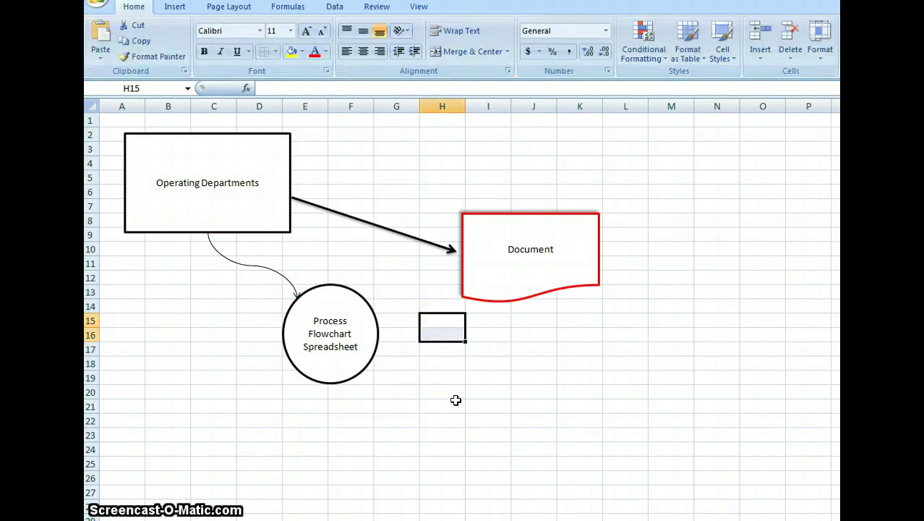